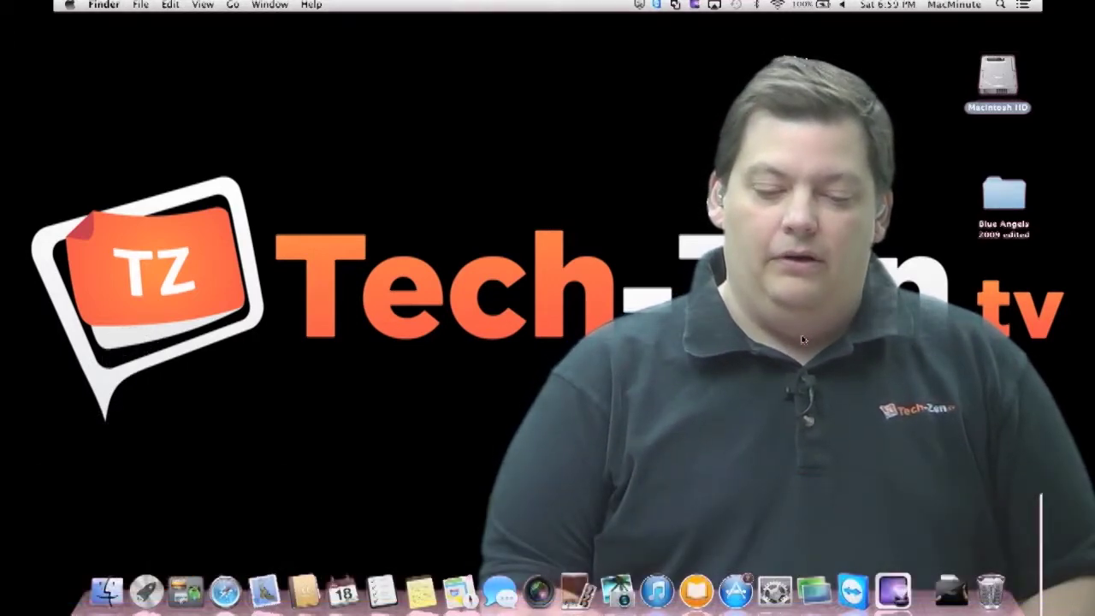
# Step: Open Launchpad with F4, page through the app grid back to the first page, then close it
pyautogui.press('F4')
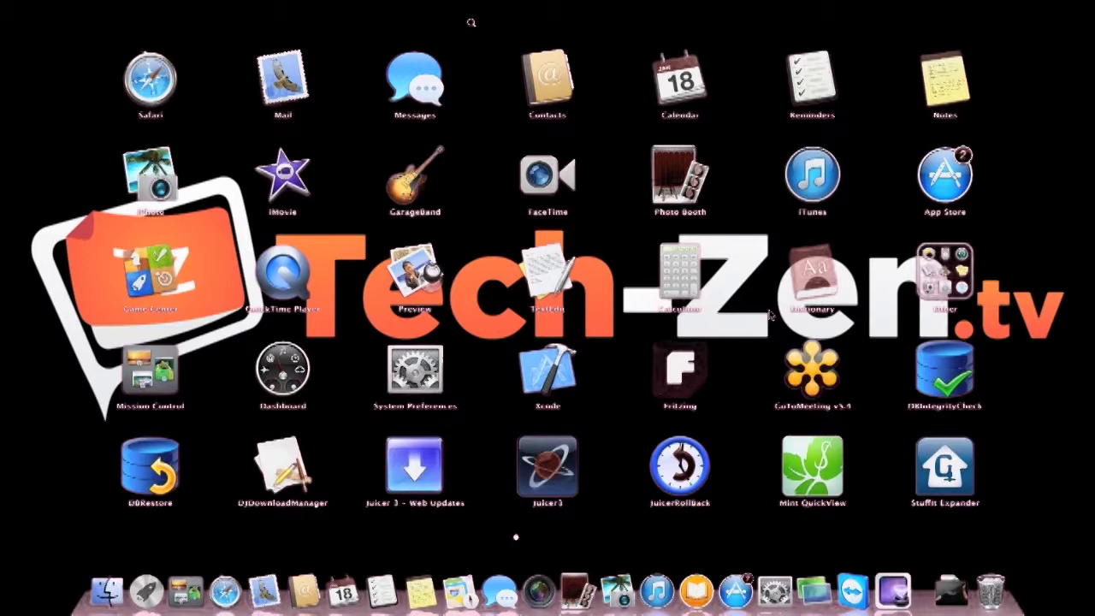
pyautogui.hscroll(5, 770, 315)
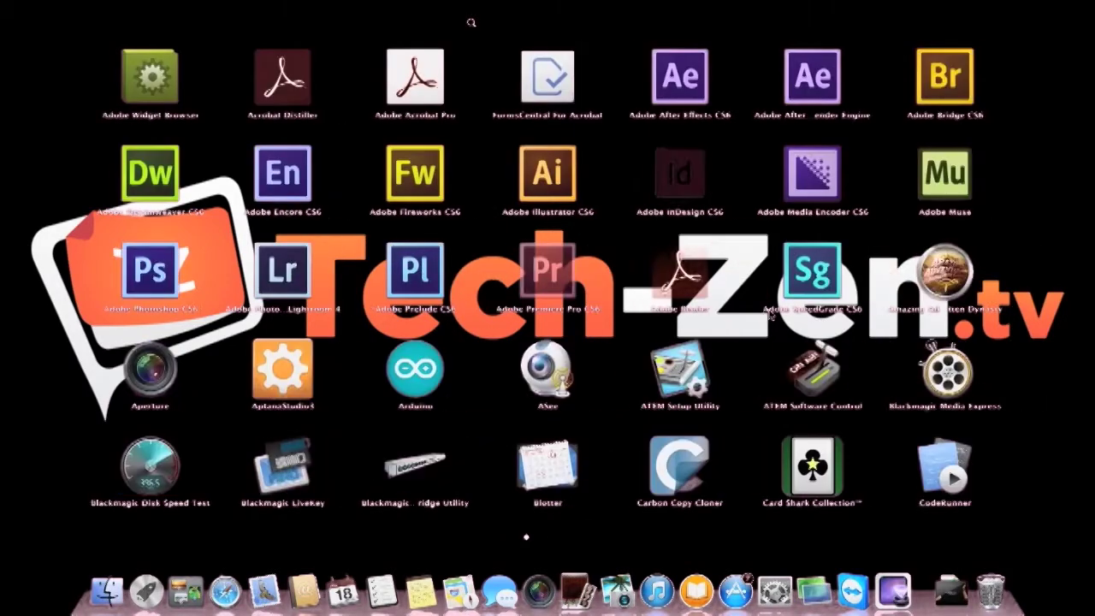
pyautogui.hscroll(5, 770, 315)
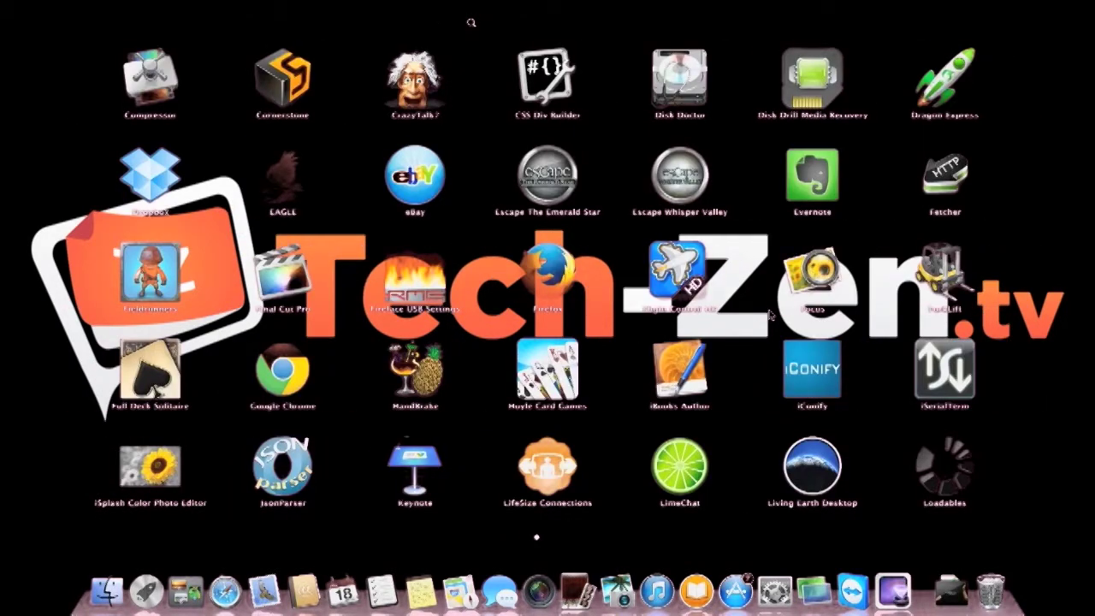
pyautogui.hscroll(-10, 770, 315)
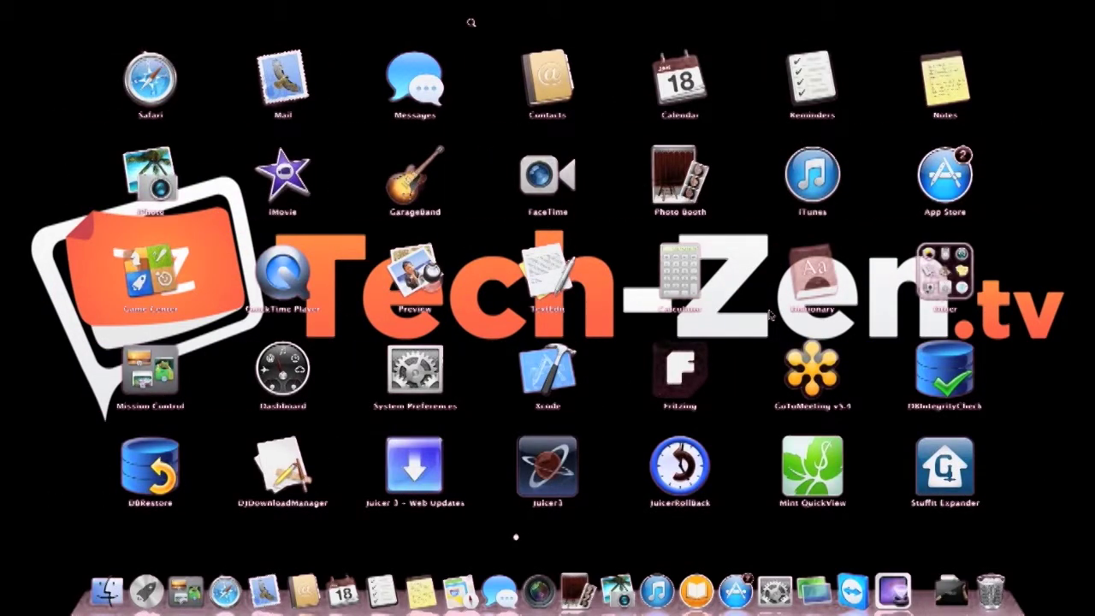
pyautogui.hscroll(10, 770, 315)
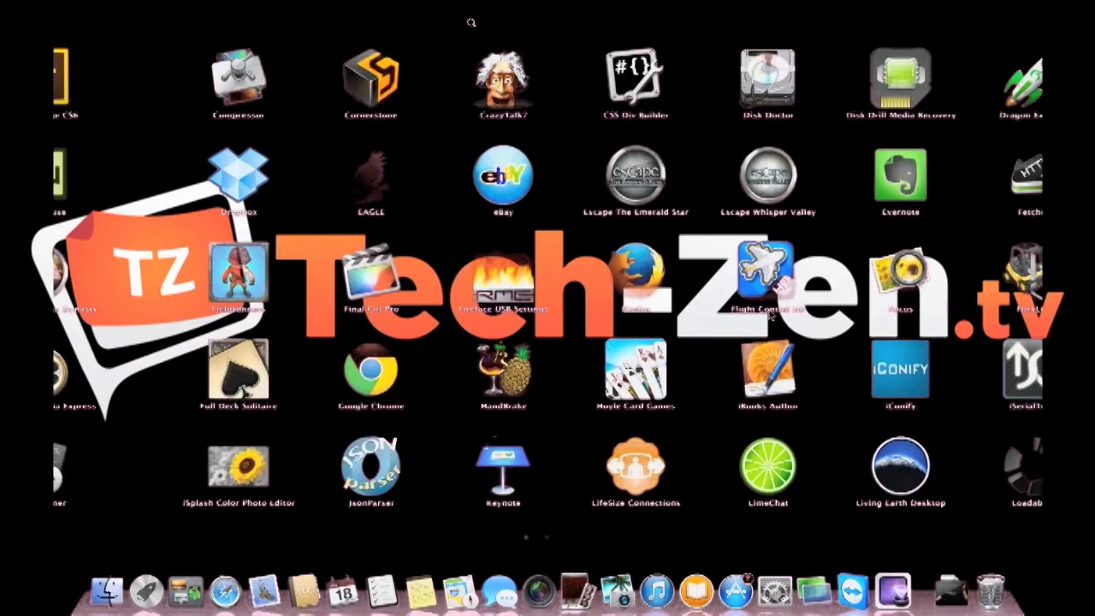
pyautogui.hscroll(10, 770, 315)
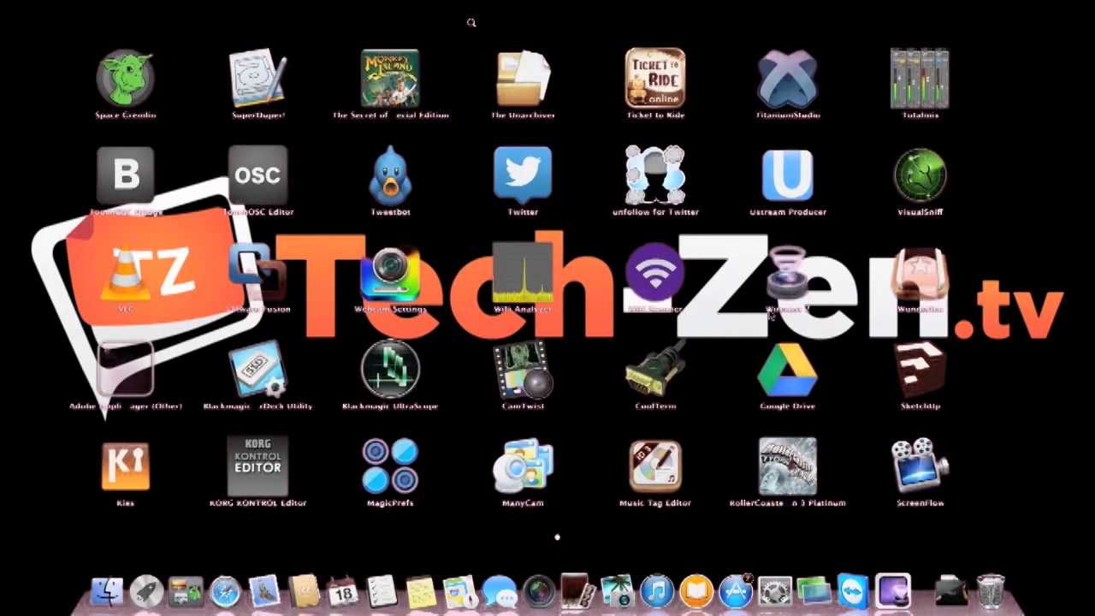
pyautogui.hscroll(5, 770, 315)
pyautogui.hscroll(-10, 770, 315)
pyautogui.hscroll(-15, 770, 315)
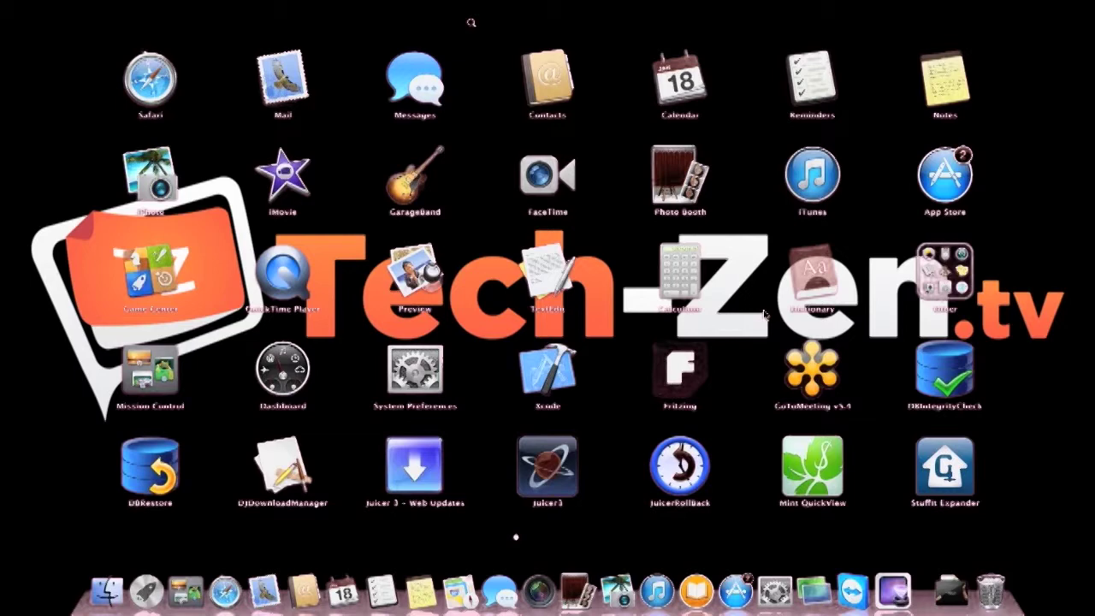
pyautogui.click(764, 315)
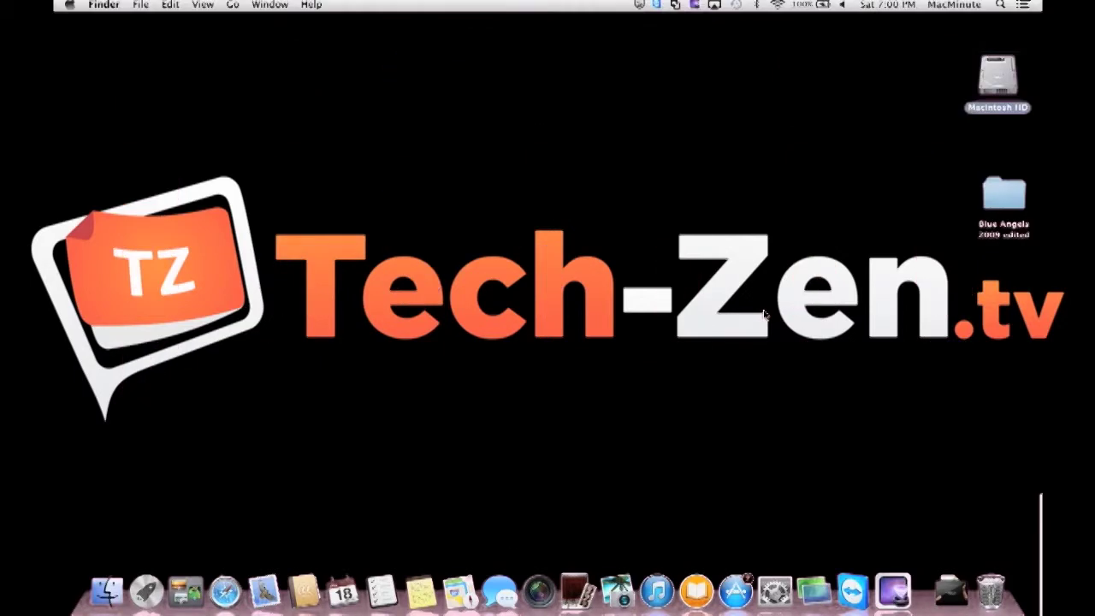
# Step: Open the Applications folder from Macintosh HD, scroll through its apps, and close the window
pyautogui.doubleClick(1001, 74)
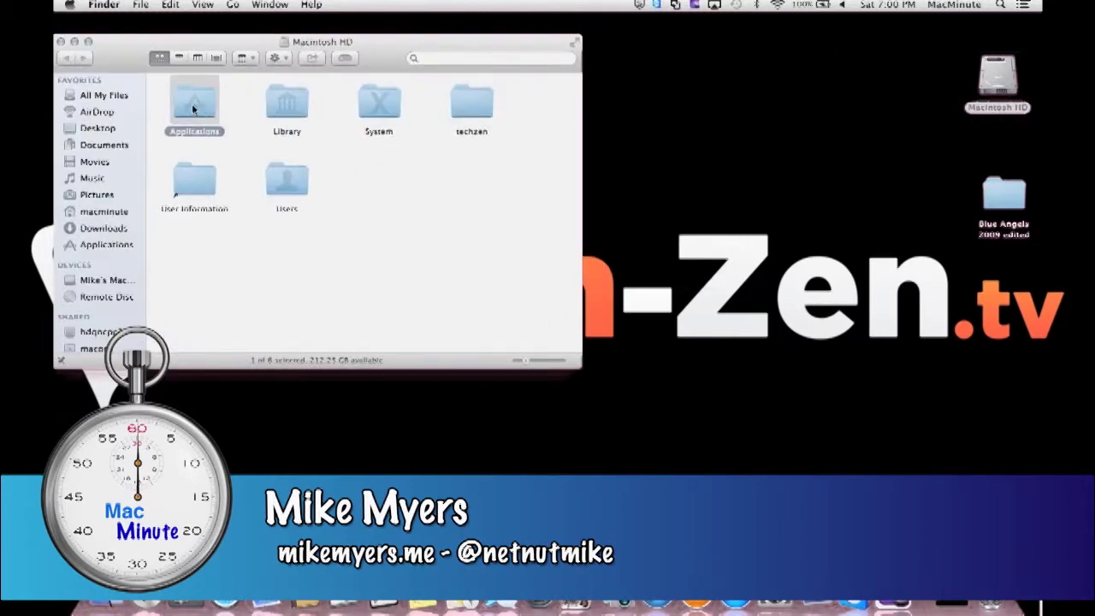
pyautogui.doubleClick(194, 104)
pyautogui.scroll(-3, 347, 249)
pyautogui.scroll(-5, 348, 248)
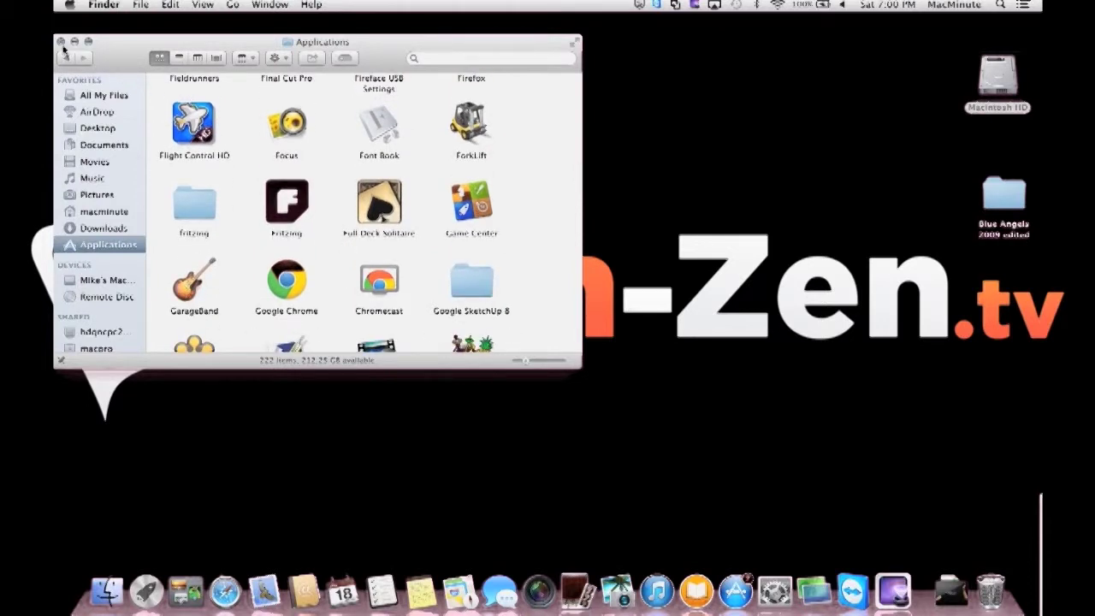
pyautogui.click(60, 42)
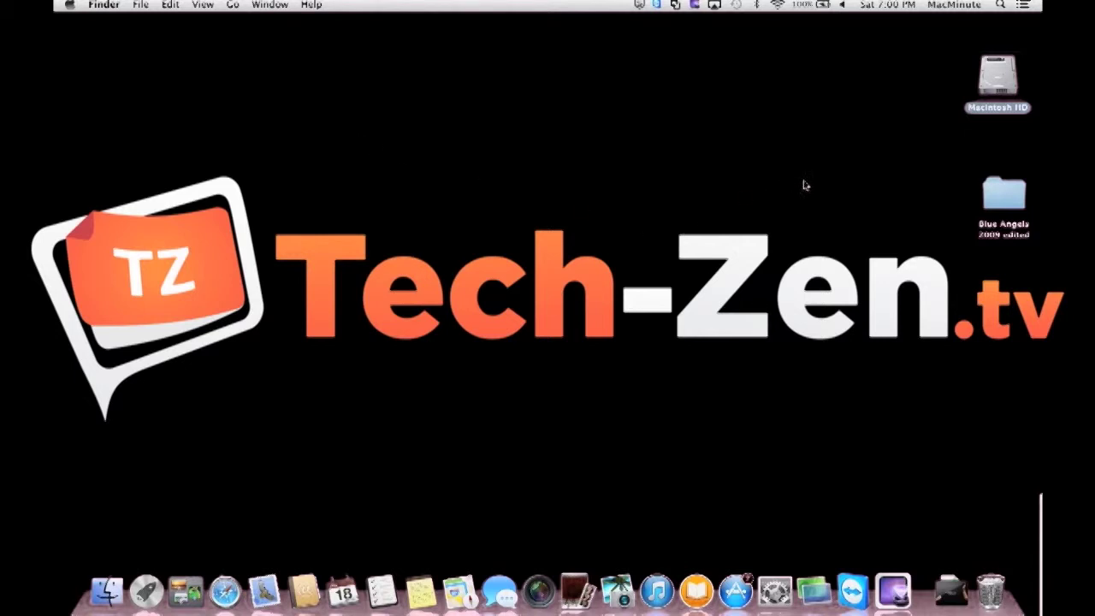
# Step: Reopen Macintosh HD, browse Applications via the sidebar, scroll the list, and close the window
pyautogui.doubleClick(997, 73)
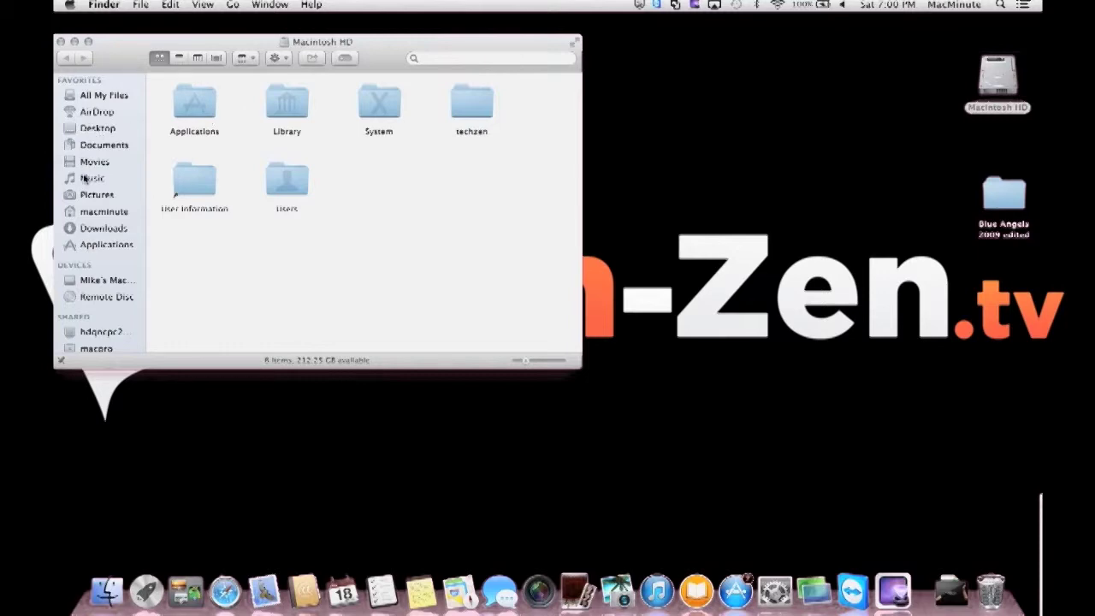
pyautogui.click(87, 249)
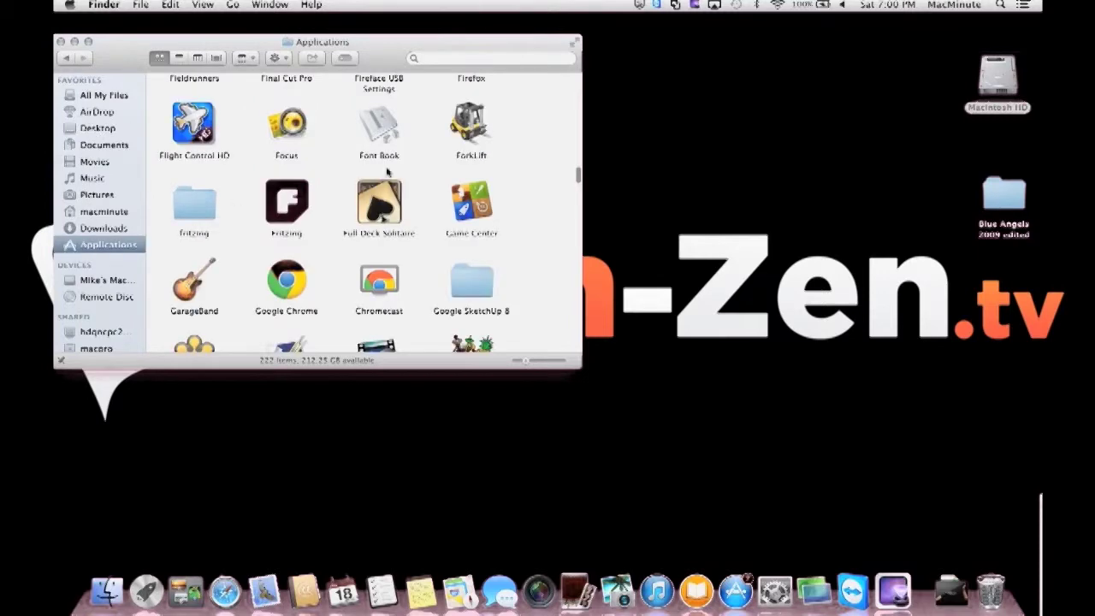
pyautogui.scroll(-15, 444, 161)
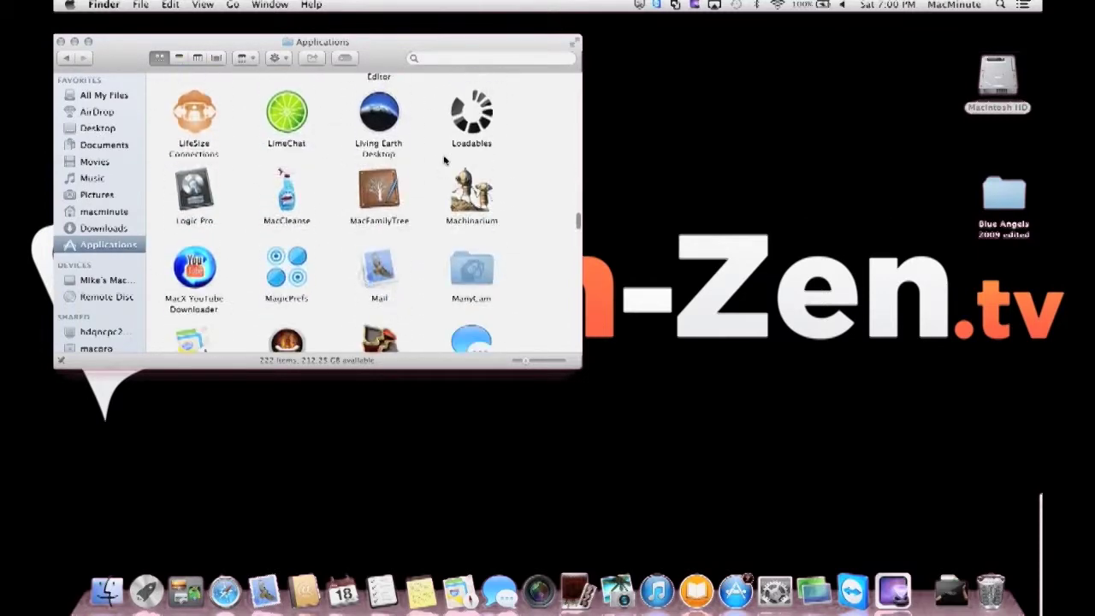
pyautogui.scroll(-5, 446, 160)
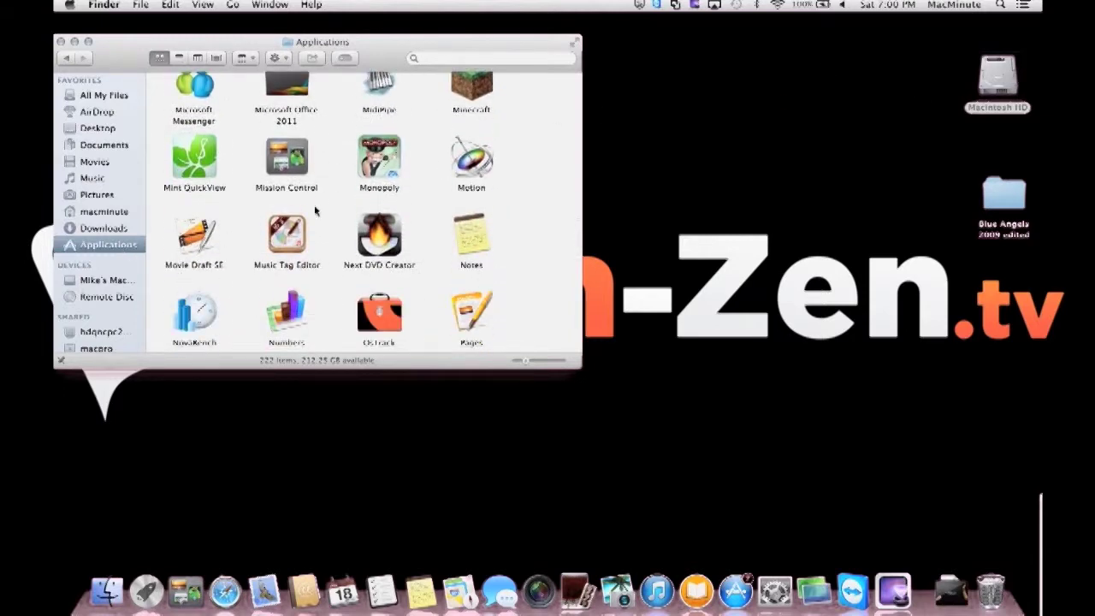
pyautogui.scroll(-5, 317, 208)
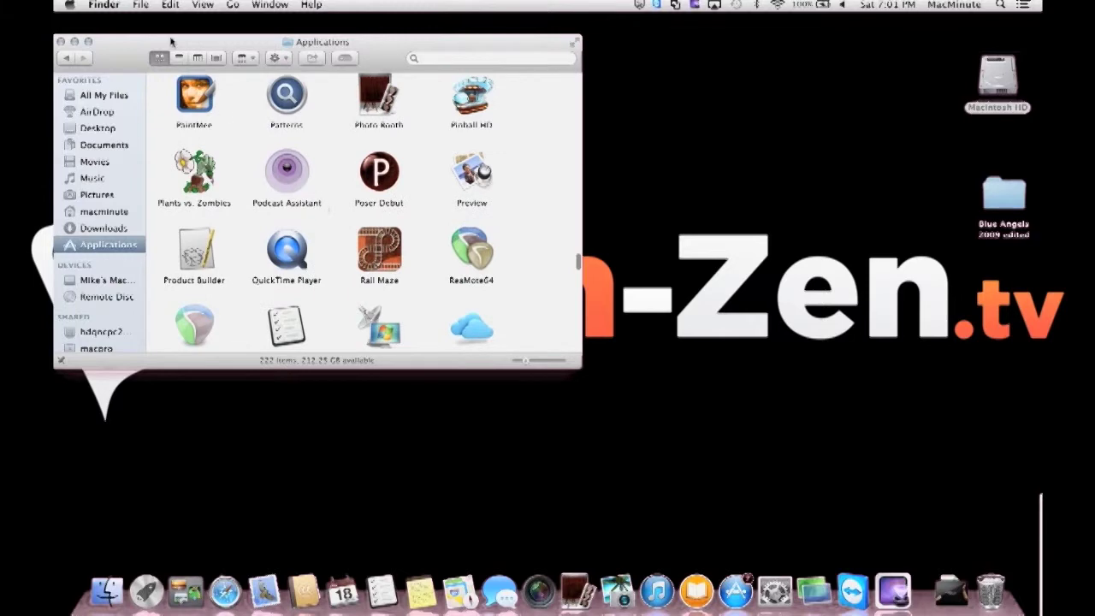
pyautogui.click(61, 41)
# Step: Drag the Applications folder from the Macintosh HD window into the Dock beside the Trash
pyautogui.doubleClick(1000, 72)
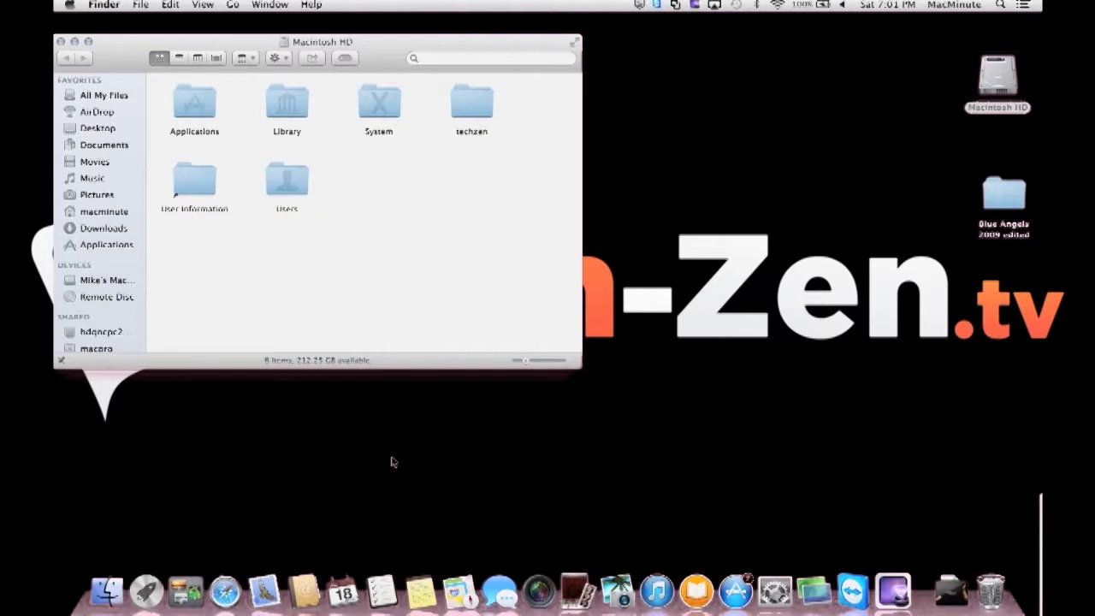
pyautogui.click(196, 105)
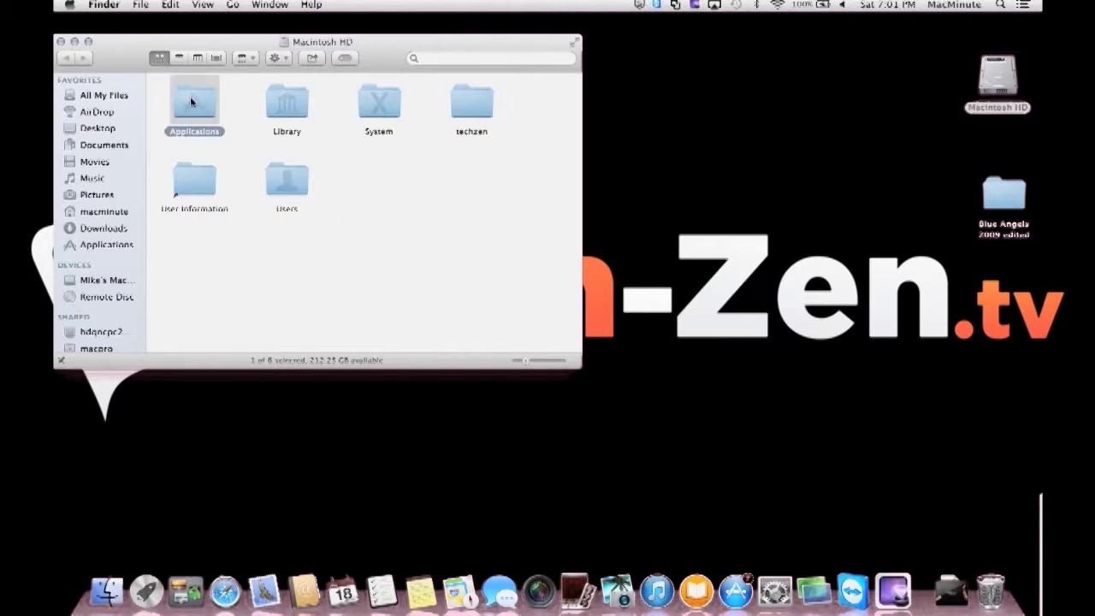
pyautogui.moveTo(191, 102); pyautogui.dragTo(914, 601)
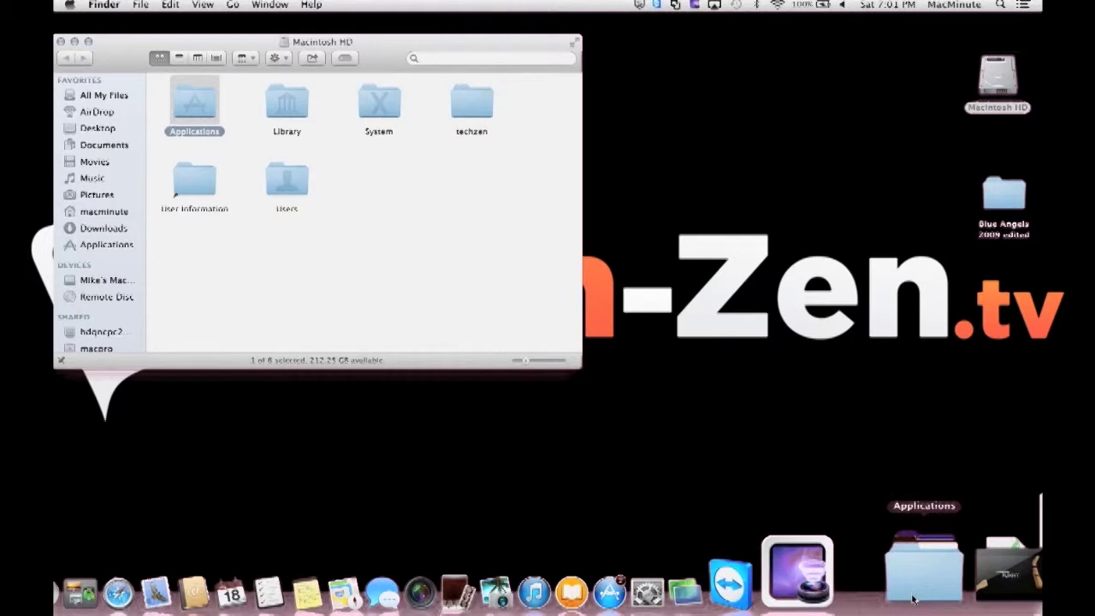
pyautogui.click(795, 372)
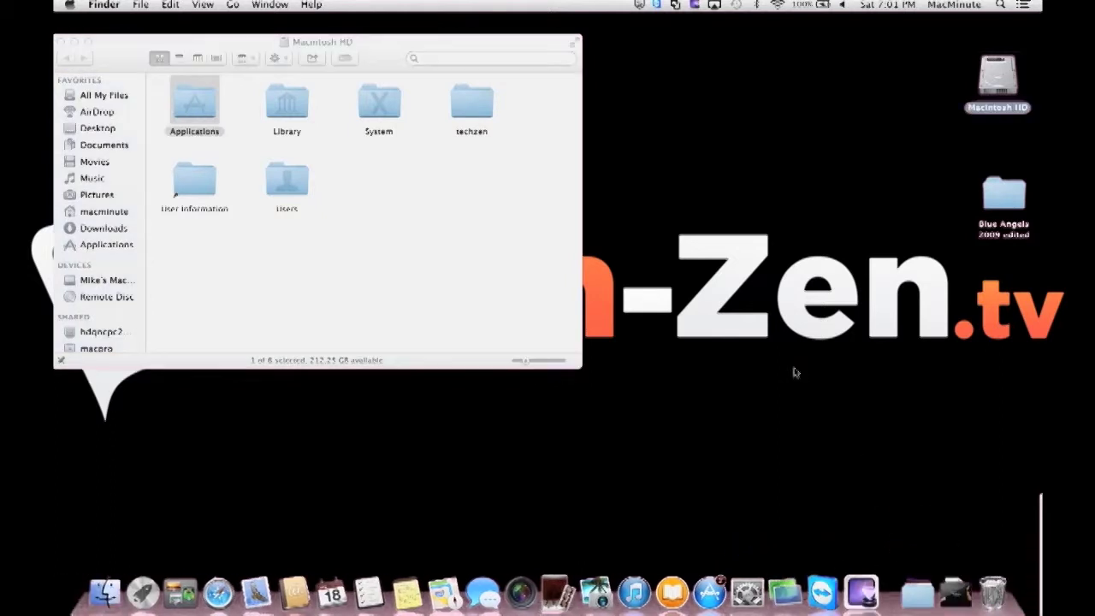
# Step: Close the Macintosh HD window, then scroll the Applications stack's app grid and dismiss it
pyautogui.click(60, 42)
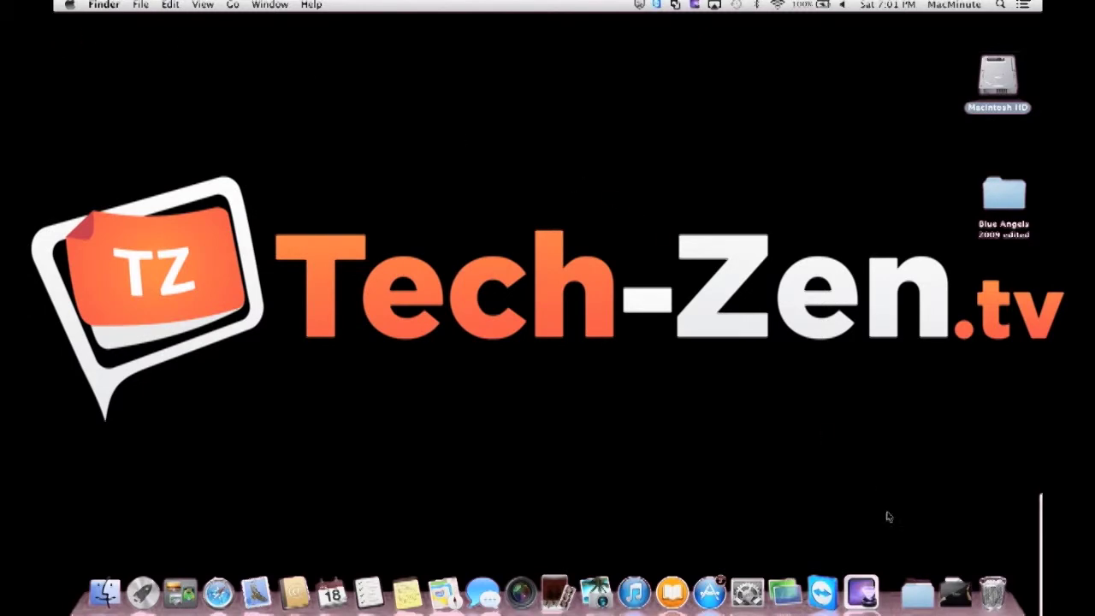
pyautogui.click(921, 604)
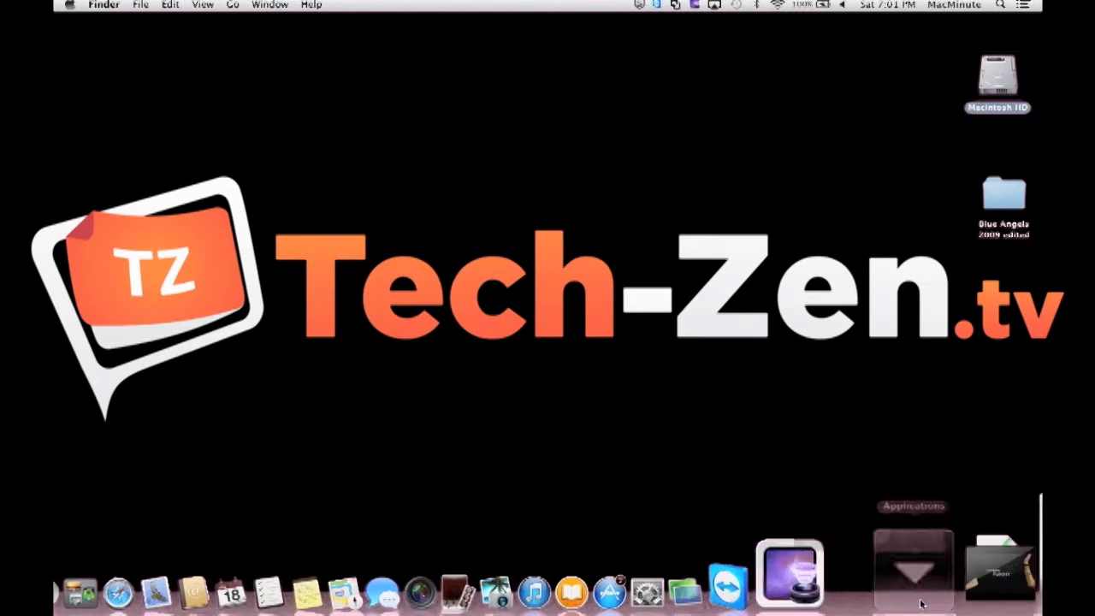
pyautogui.scroll(-1, 761, 93)
pyautogui.scroll(-15, 875, 420)
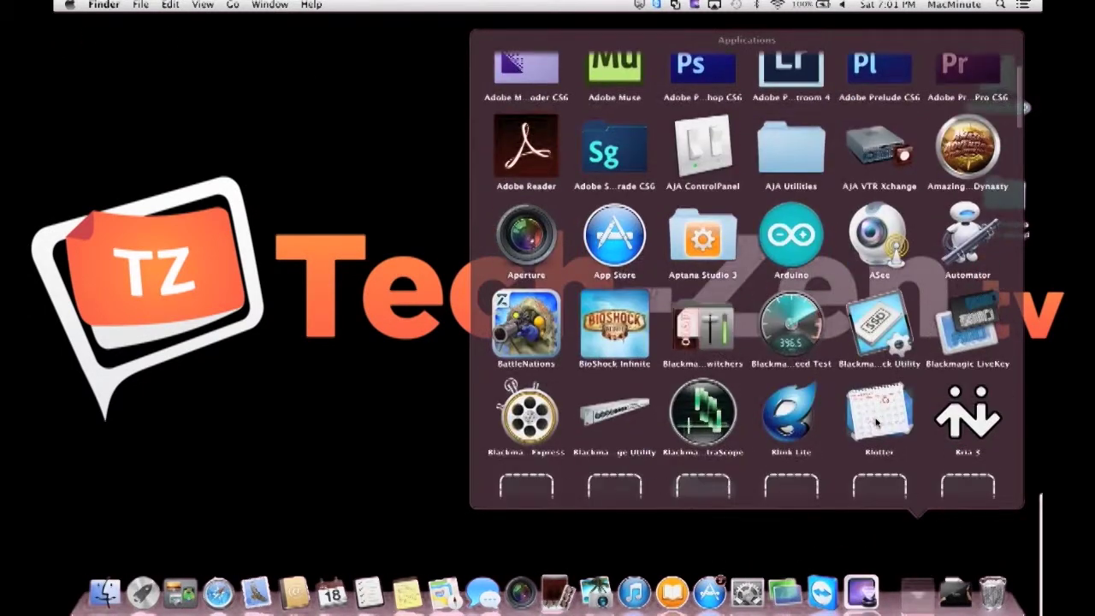
pyautogui.scroll(-10, 877, 422)
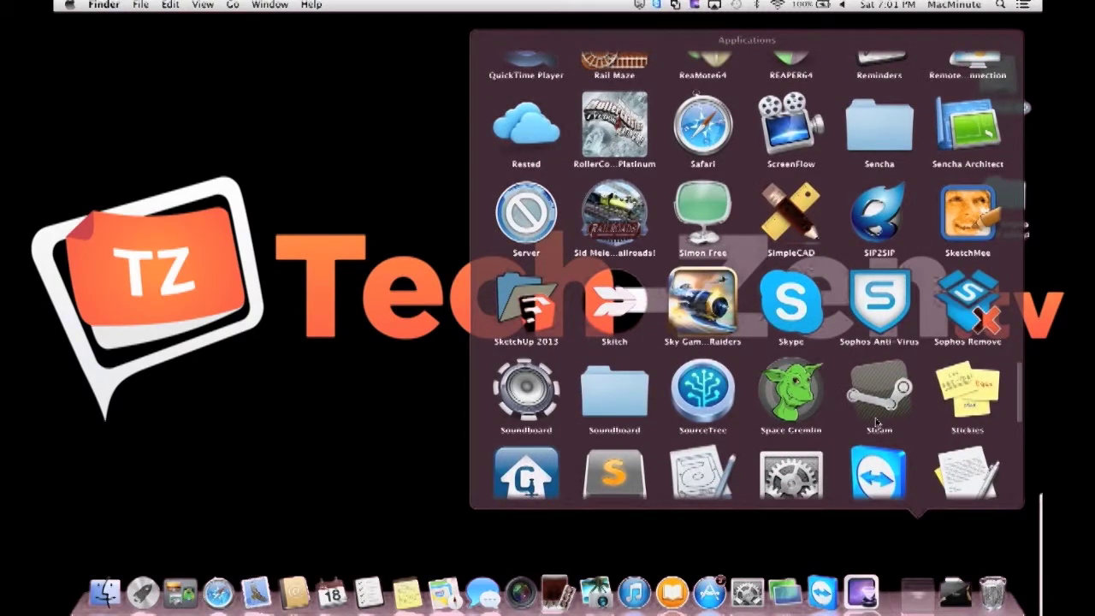
pyautogui.scroll(-4, 876, 421)
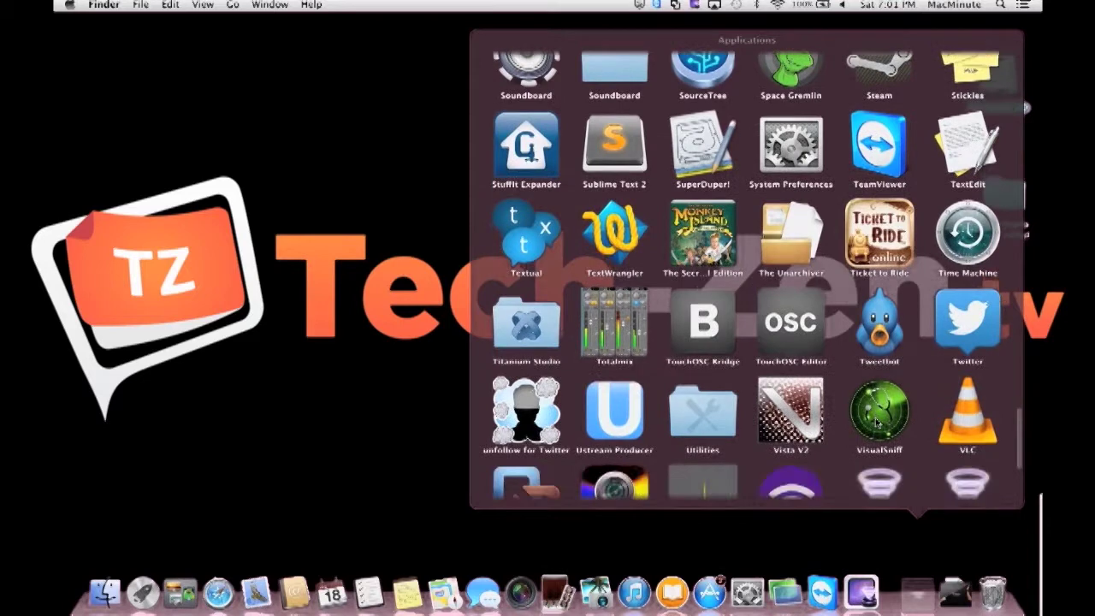
pyautogui.click(880, 563)
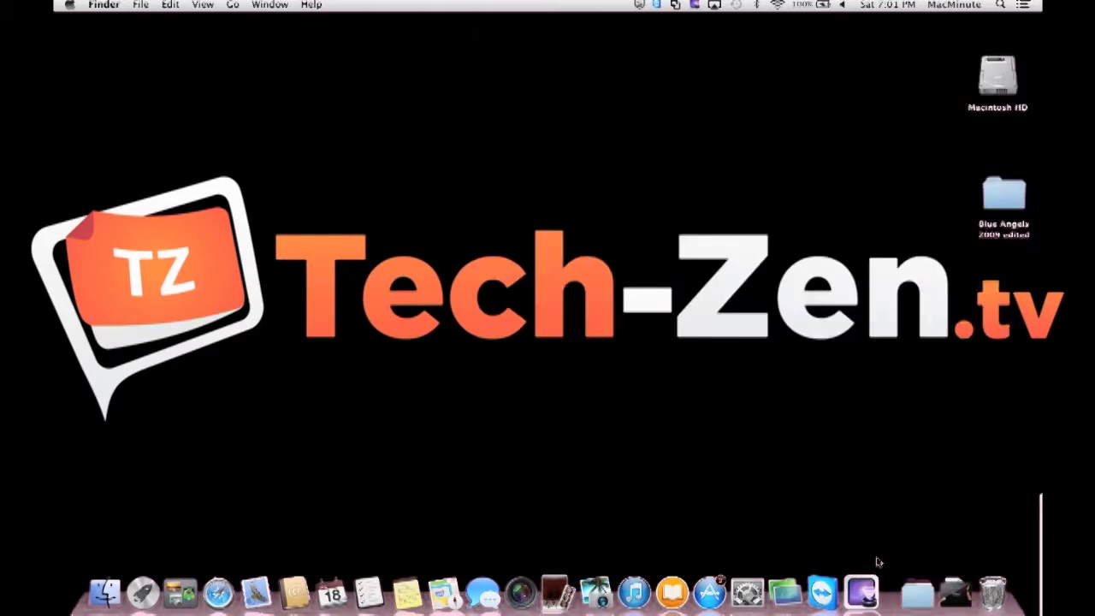